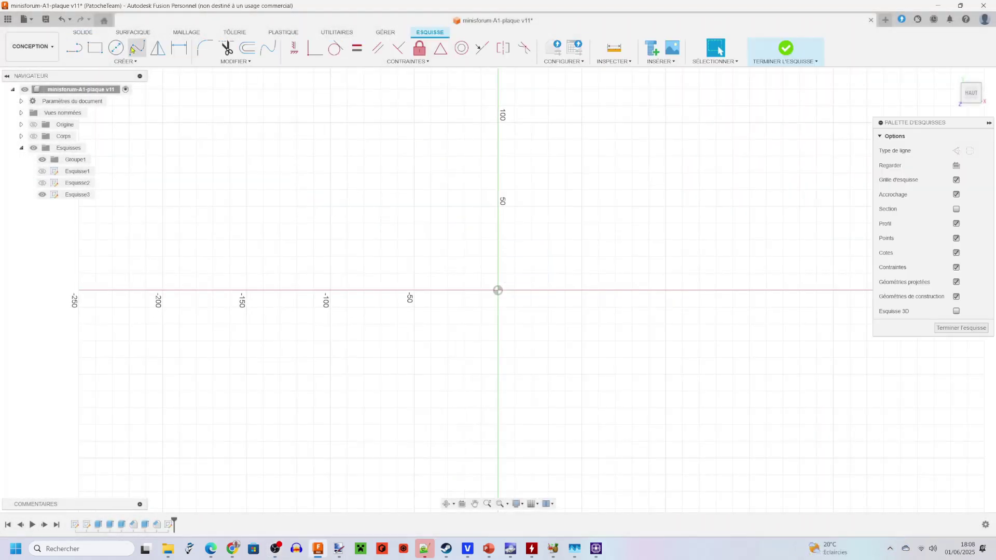
Draw the 175.50 × 174 mm plate outline rectangle from the sketch origin.
left_click(499, 291)
type("175.5")
key("Tab")
type("174")
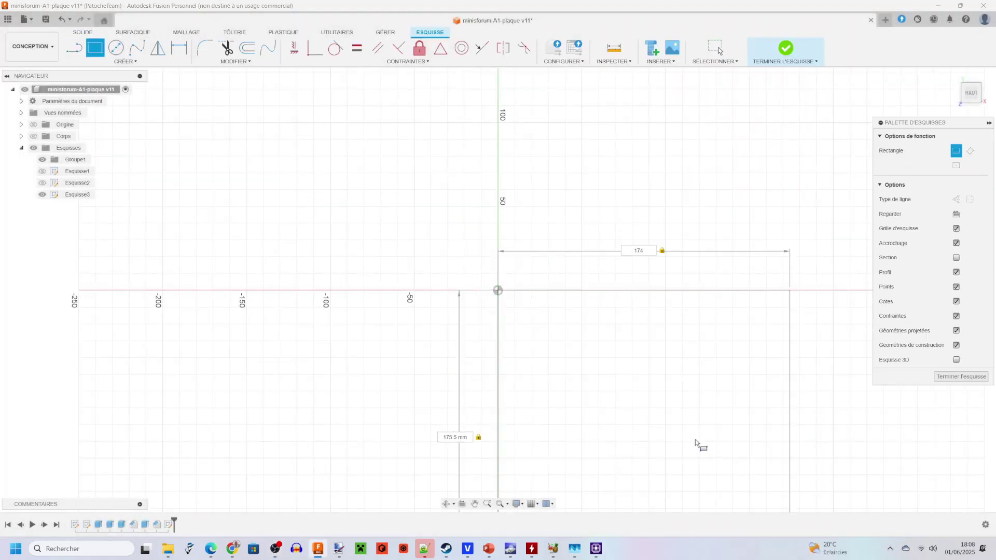
key("Return")
middle_click_drag(325, 381, 227, 254)
Draw the inner rectangle corner to corner inside the plate outline.
key("r")
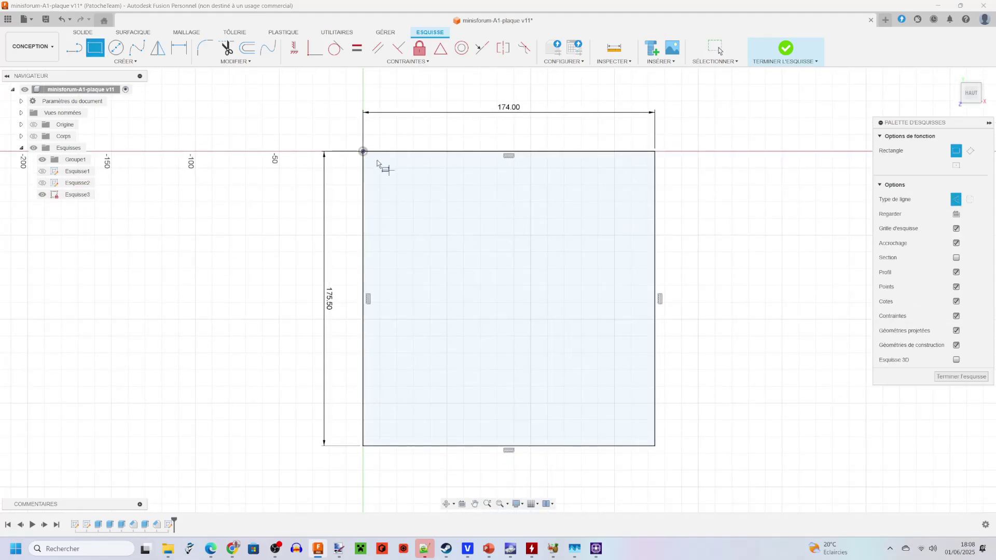
scroll(382, 164, "up", 2)
left_click(311, 111)
mouse_move(745, 322)
middle_mouse_down()
mouse_move(652, 223)
mouse_move(389, 304)
middle_mouse_up()
left_click(652, 223)
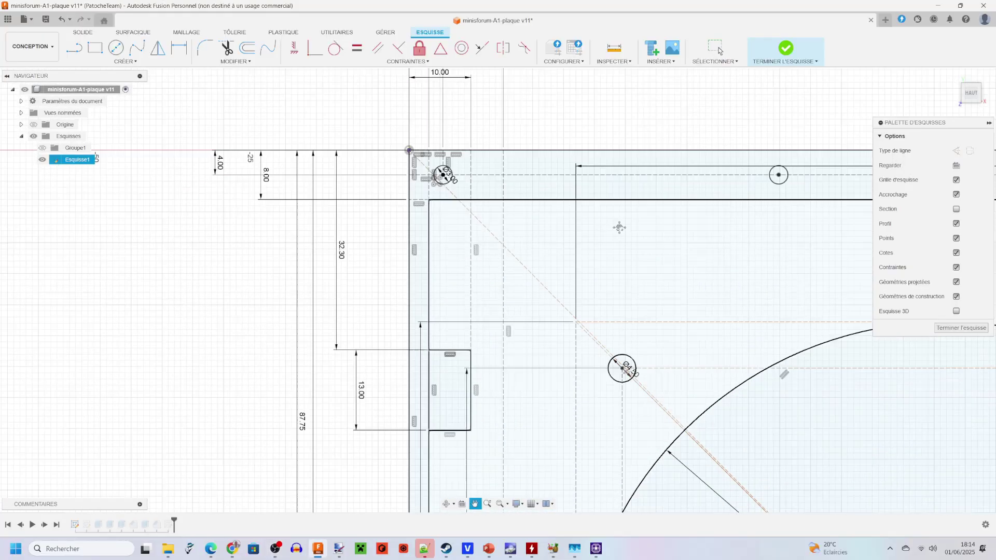
middle_click_drag(501, 339, 765, 308)
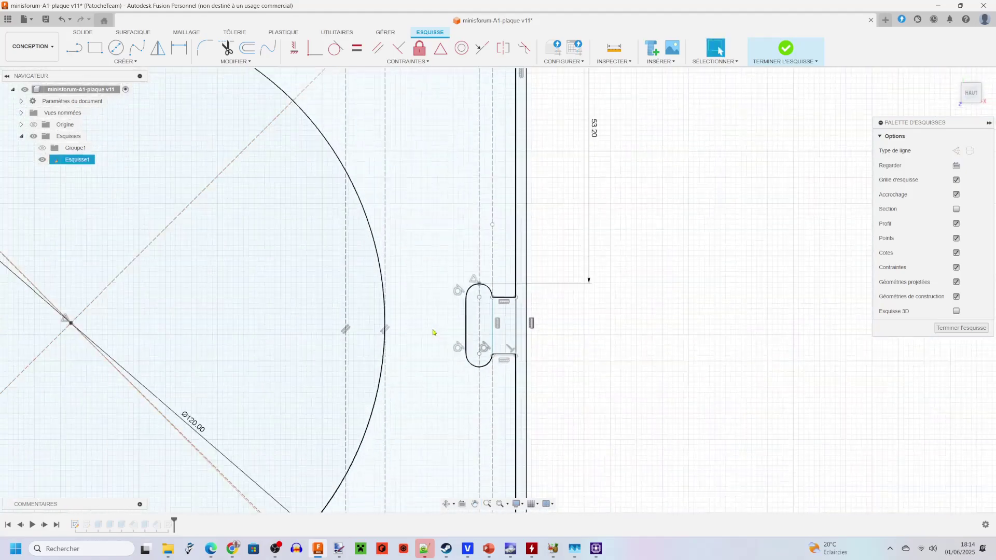
scroll(765, 308, "down", 5)
Finish the sketch and select the plate profile and its sketch curves.
left_click(784, 48)
left_click(372, 179)
left_click_drag(338, 226, 727, 138)
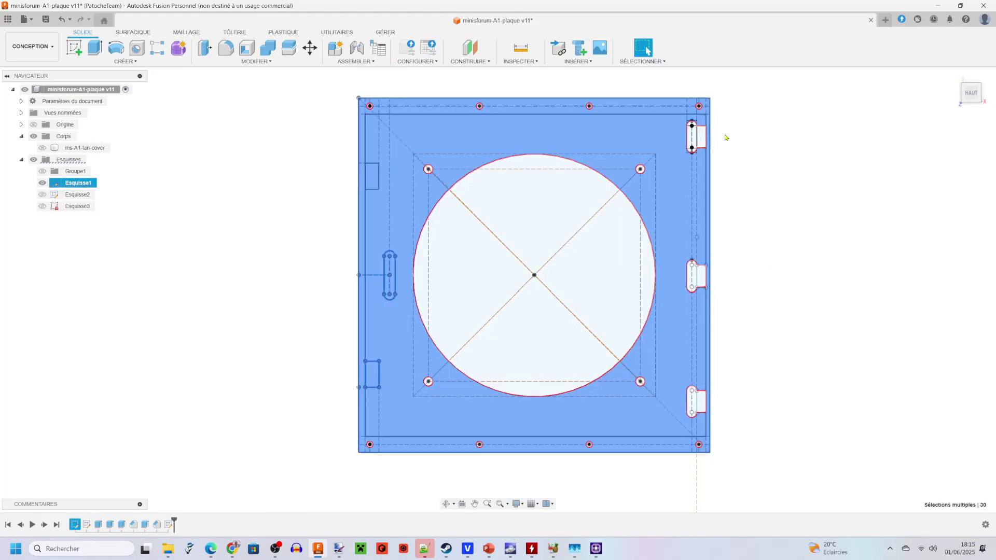
Extrude the selected plate profiles 2.3 mm into a solid body.
key("e")
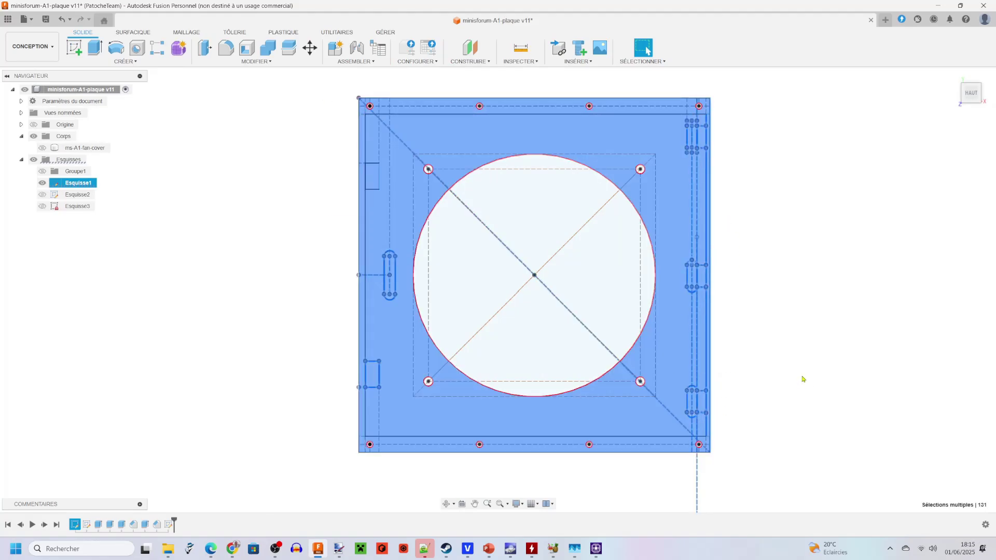
type("2.3")
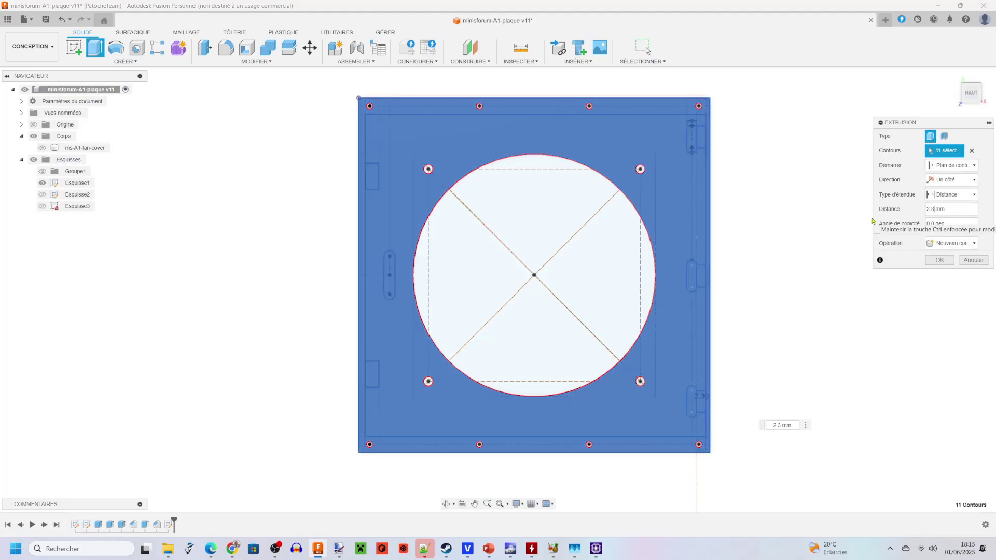
key("Return")
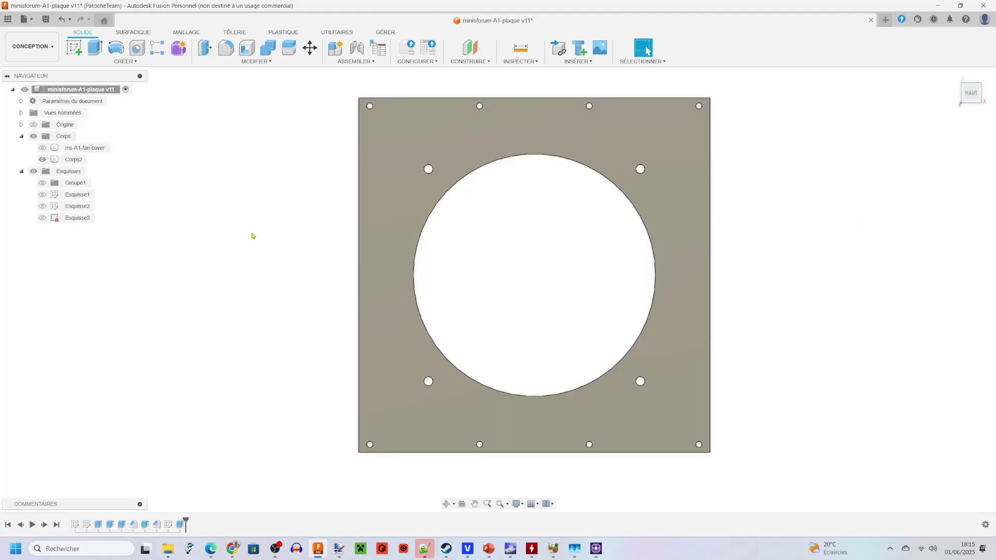
Extrude Esquisse1's outer plate profile 2.7 mm with a chosen operation, then orbit the plate.
left_click(78, 193)
left_click(562, 182)
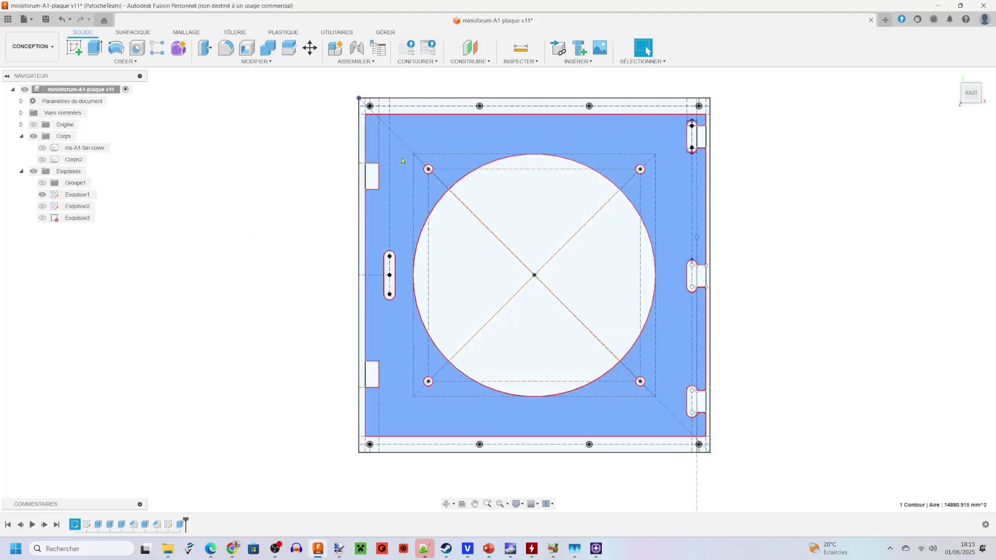
key("e")
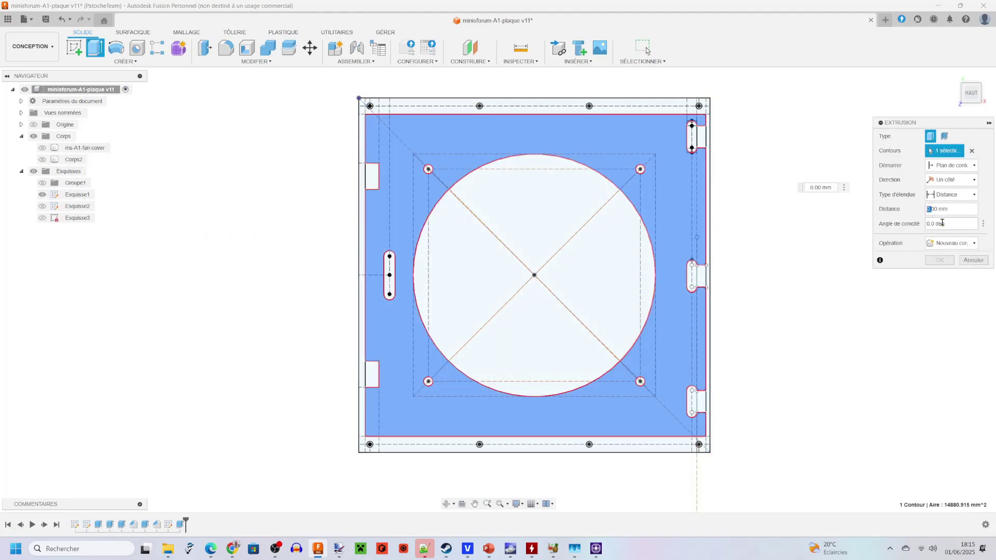
type("2.7")
left_click(951, 243)
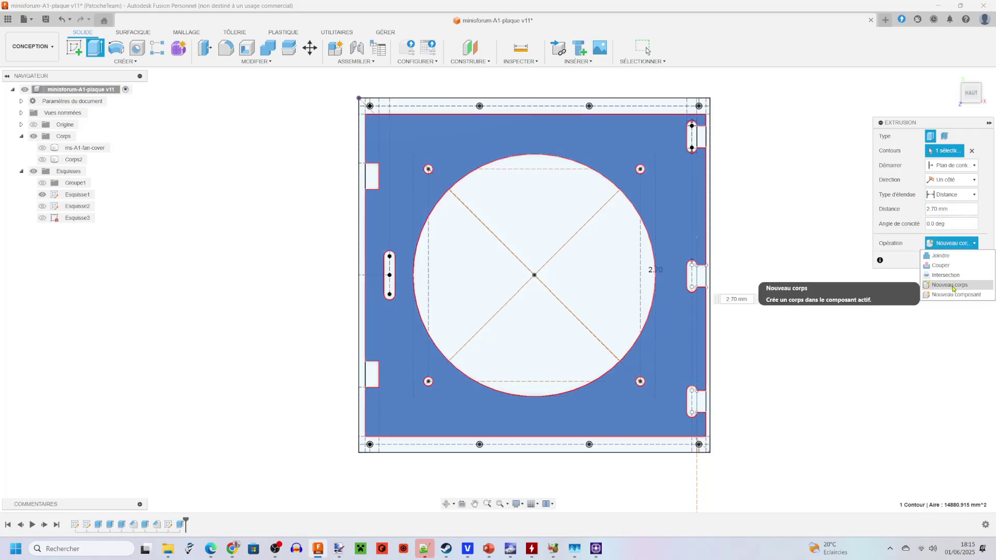
left_click(940, 260)
left_click(703, 142)
middle_click_drag(847, 153, 819, 447, "shift")
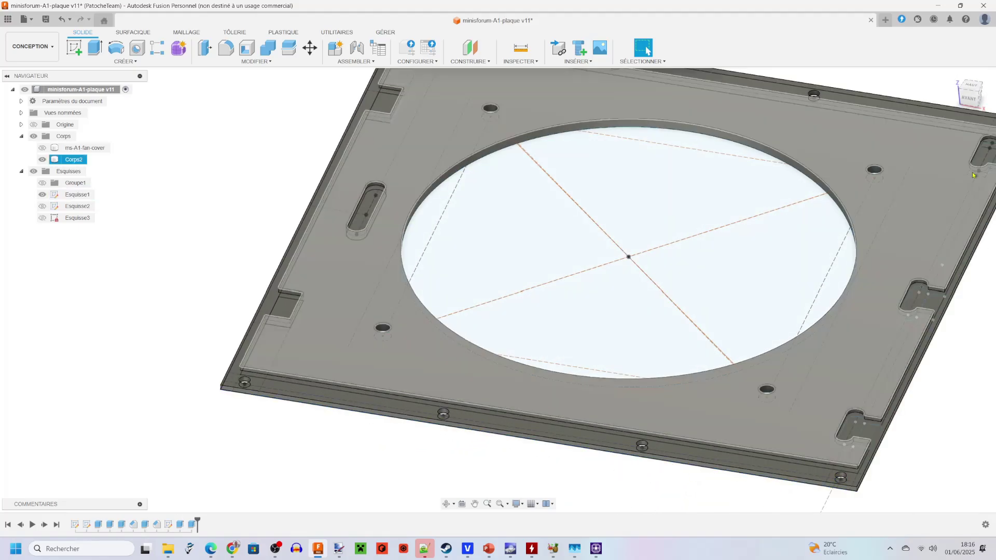
middle_click_drag(498, 290, 498, 291, "shift")
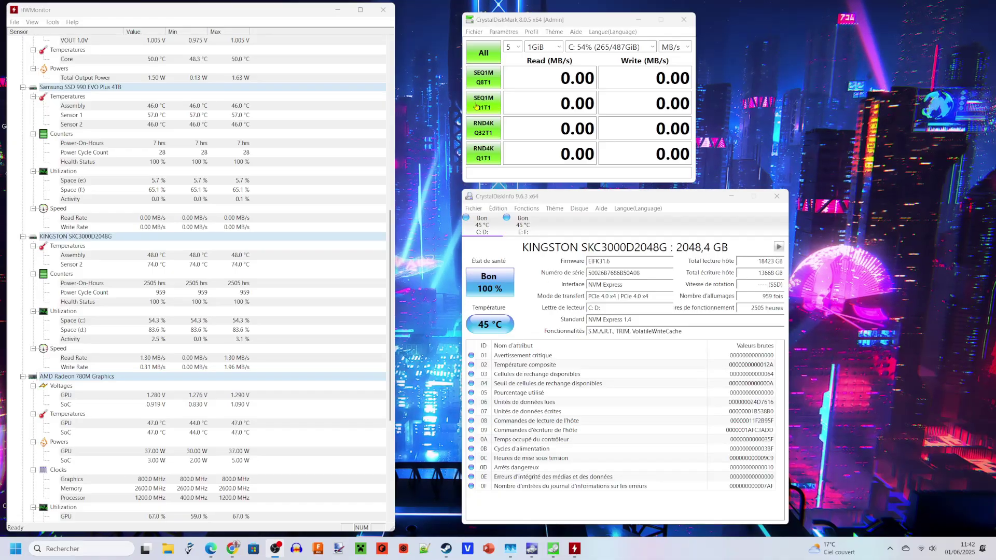
Run CrystalDiskMark's SEQ1M Q1T1 sequential benchmark on drive C.
left_click(478, 106)
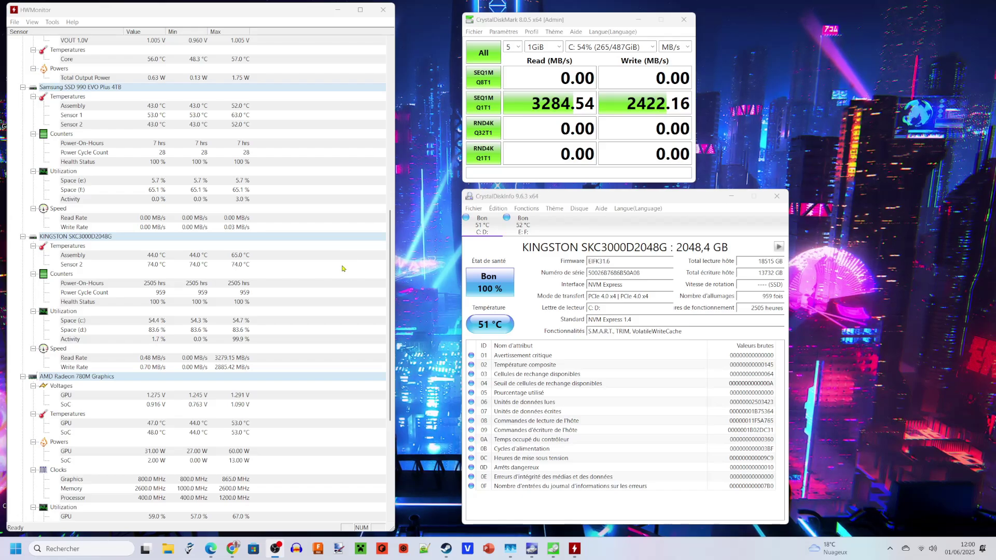
Rerun SEQ1M Q1T1 and bring the CrystalDiskInfo drive health window forward.
left_click(487, 108)
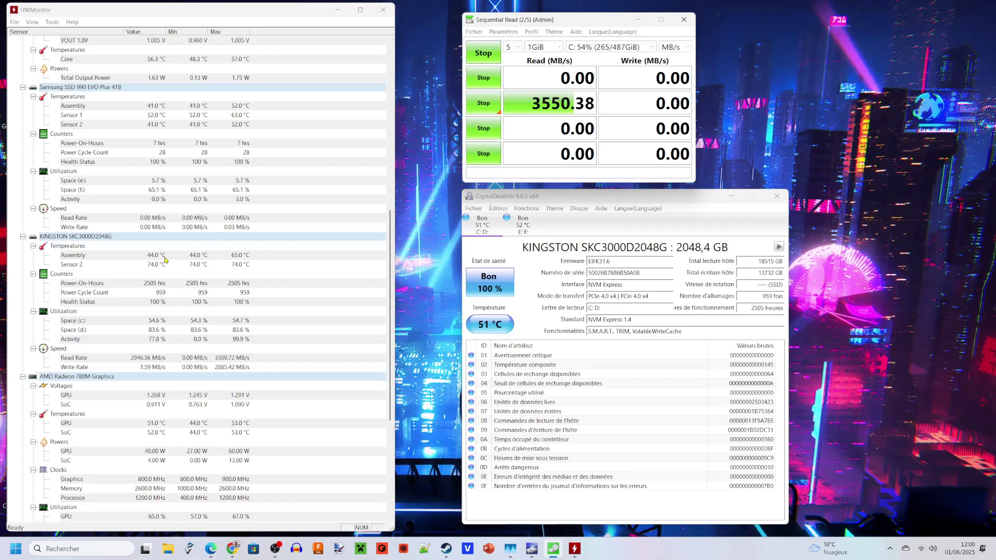
left_click(531, 276)
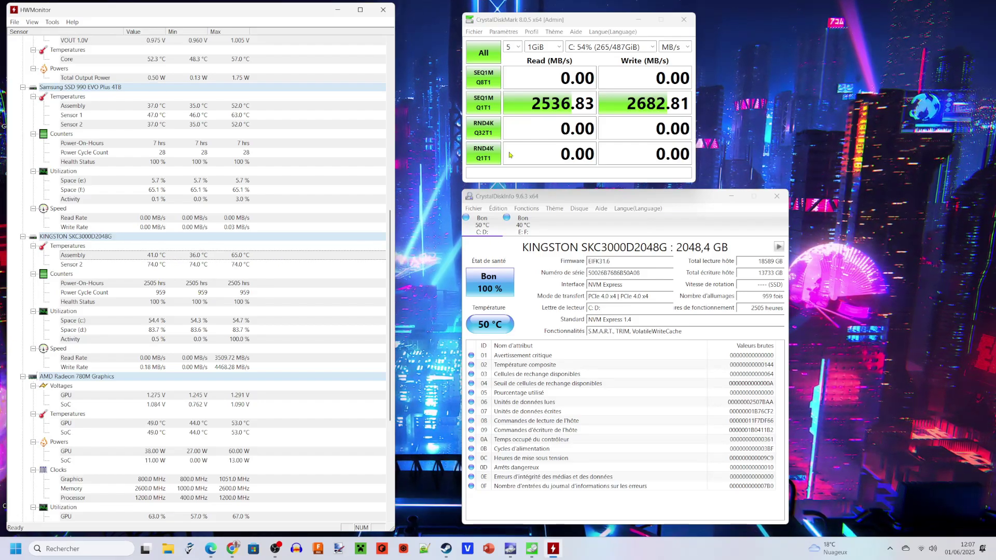
Start another SEQ1M Q1T1 run while watching the Kingston SSD temperature.
left_click(491, 108)
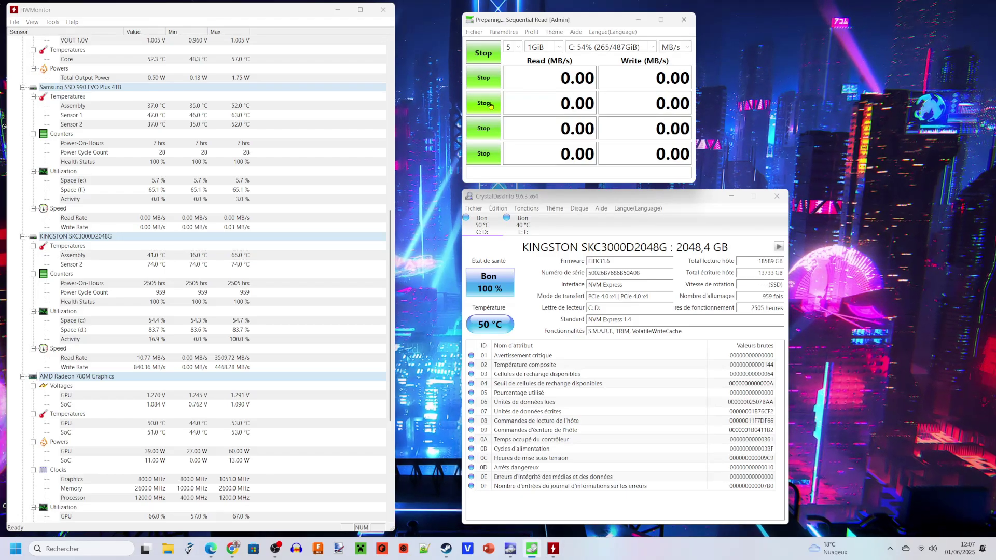